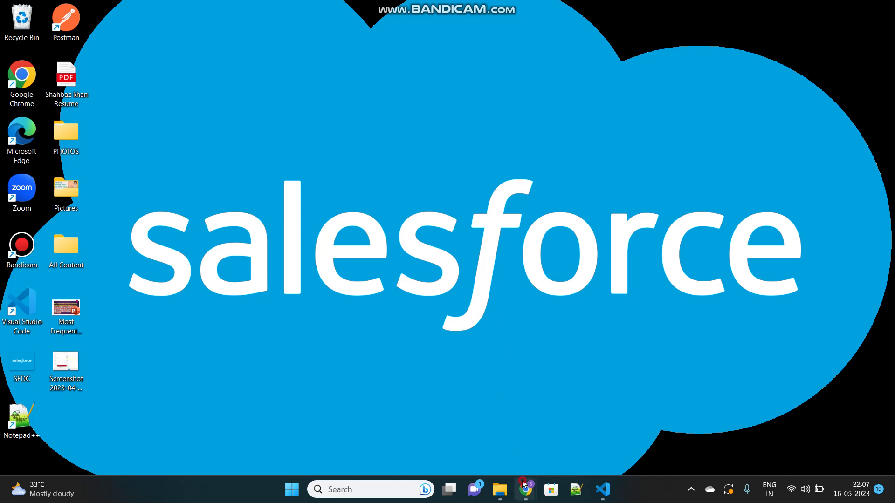
- Bring the Salesforce window forward and switch to the 'Equal Count Flow - V1' tab
{"action": "mouse_move", "coordinate": [525, 490]}
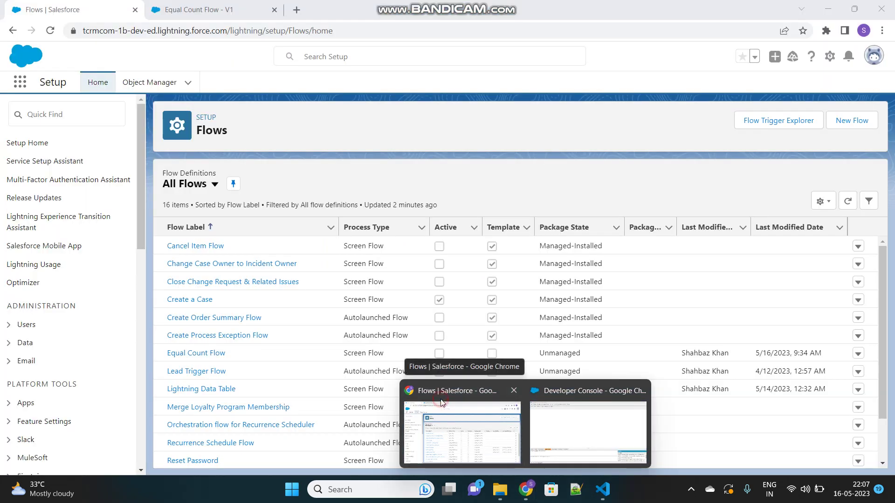
{"action": "left_click", "coordinate": [440, 400]}
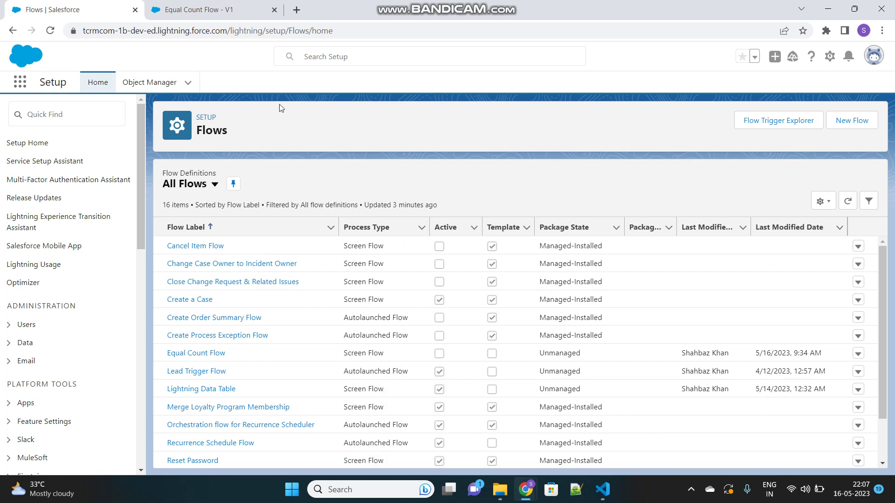
{"action": "left_click", "coordinate": [216, 14]}
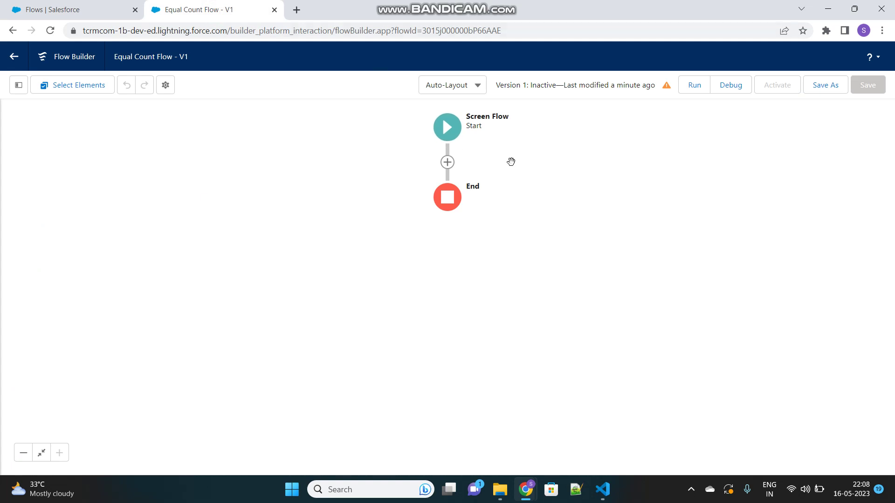
- Open the Add Element list between Start and End, scrolled to Data elements like Get Records
{"action": "left_click", "coordinate": [446, 163]}
{"action": "scroll", "coordinate": [422, 299], "scroll_direction": "down", "scroll_amount": 1}
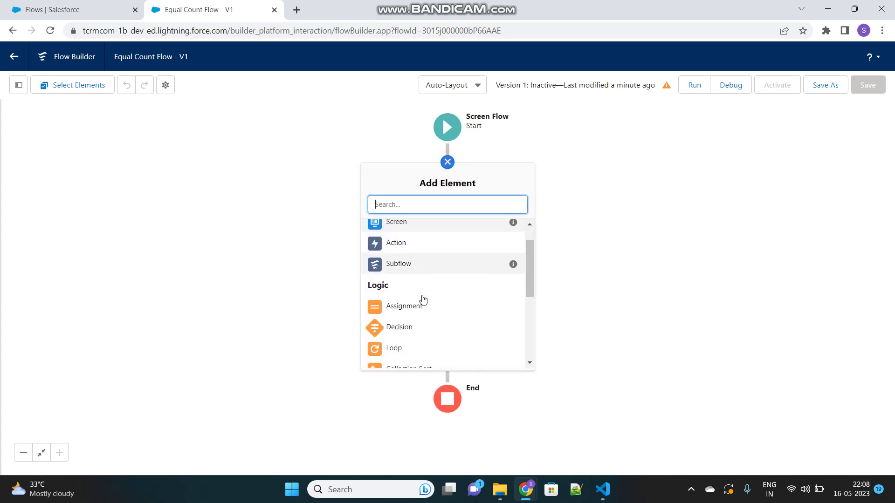
{"action": "scroll", "coordinate": [422, 299], "scroll_direction": "down", "scroll_amount": 2}
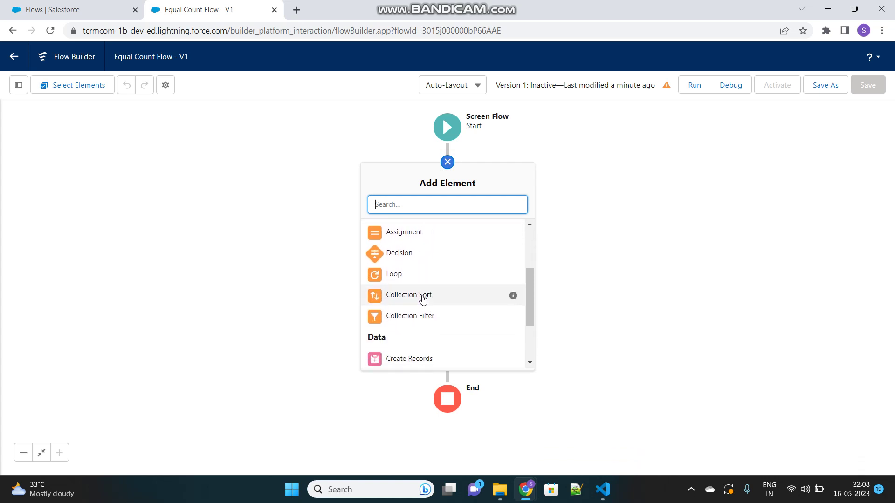
{"action": "scroll", "coordinate": [422, 300], "scroll_direction": "down", "scroll_amount": 2}
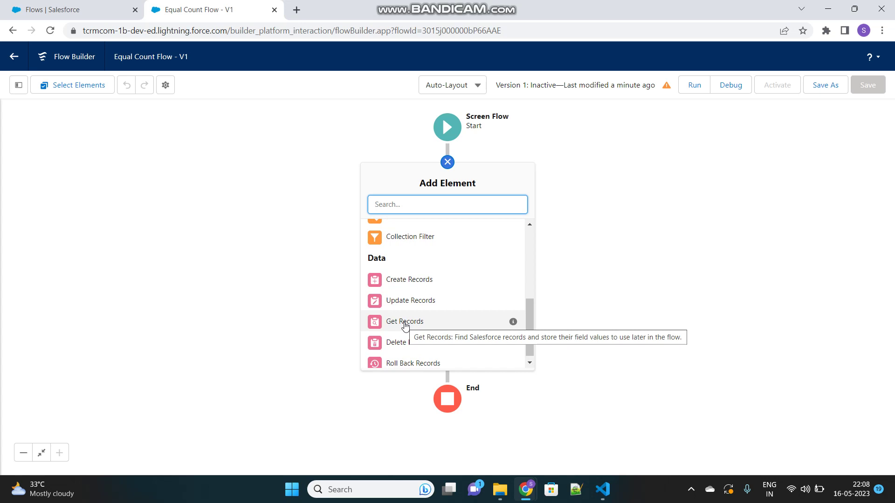
- Add a Get Records element 'Account records' on Account, no conditions, storing all records
{"action": "left_click", "coordinate": [405, 322]}
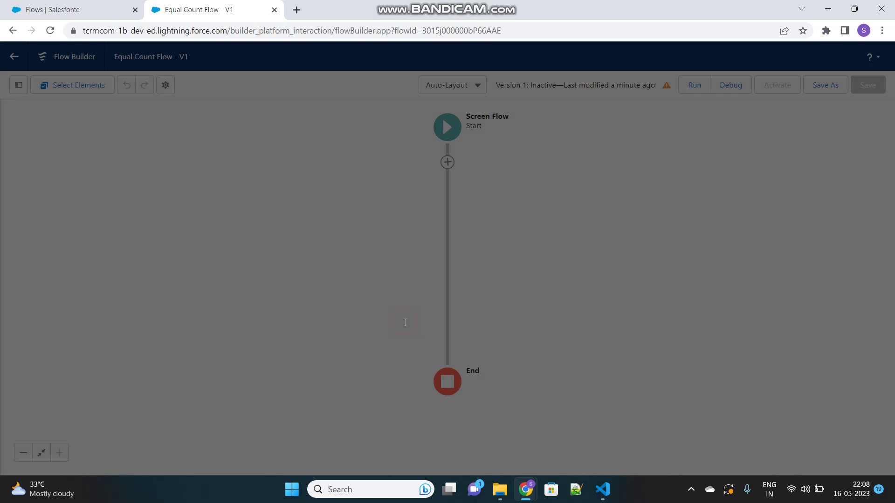
{"action": "type", "text": "Account"}
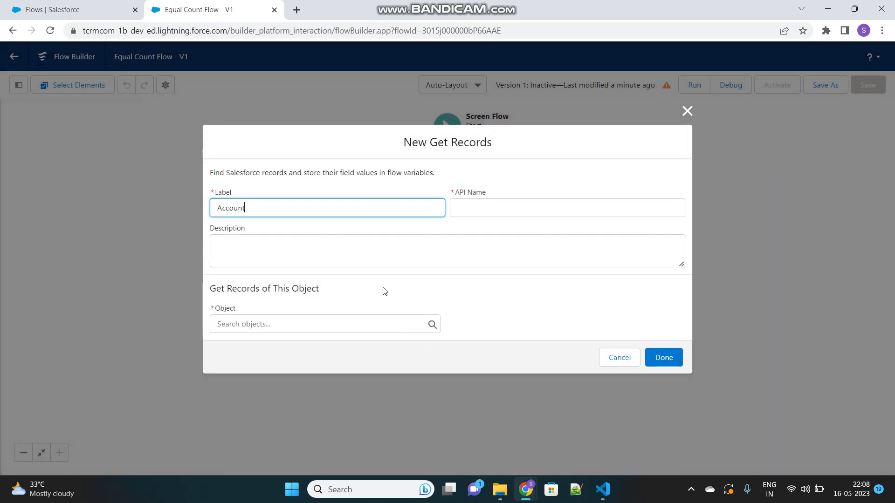
{"action": "type", "text": " records"}
{"action": "left_click", "coordinate": [306, 316]}
{"action": "type", "text": "A"}
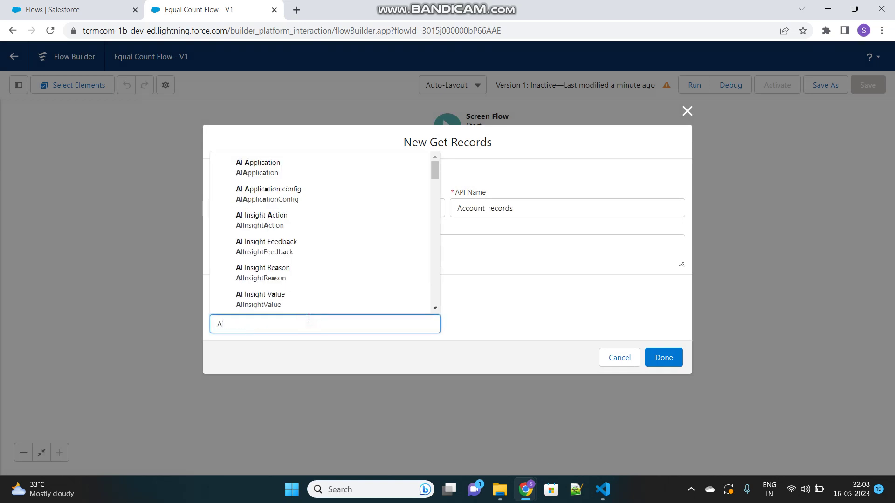
{"action": "type", "text": "ccount"}
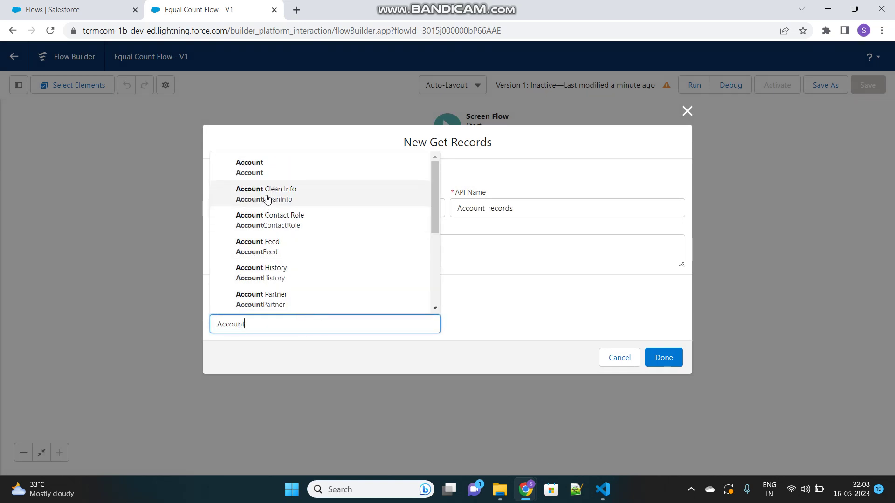
{"action": "left_click", "coordinate": [263, 179]}
{"action": "left_click", "coordinate": [330, 335]}
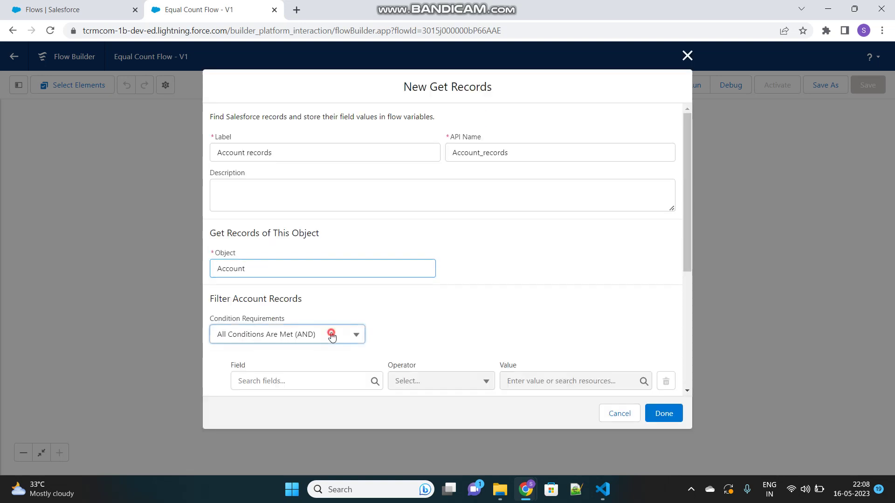
{"action": "left_click", "coordinate": [275, 357]}
{"action": "scroll", "coordinate": [387, 334], "scroll_direction": "down", "scroll_amount": 3}
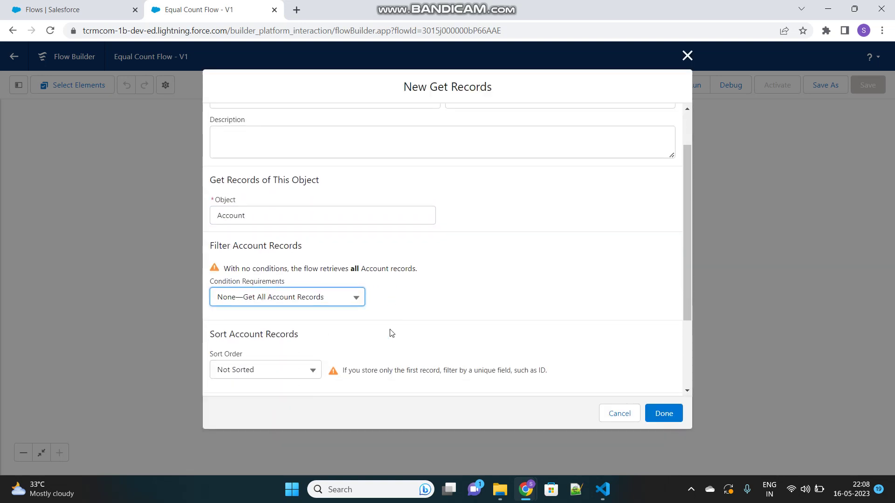
{"action": "left_click", "coordinate": [216, 373]}
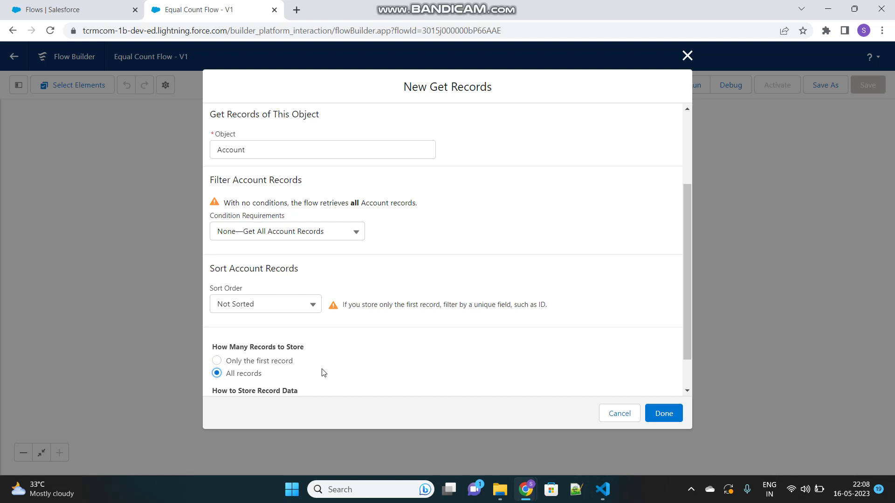
{"action": "scroll", "coordinate": [322, 372], "scroll_direction": "down", "scroll_amount": 1}
{"action": "left_click", "coordinate": [660, 415]}
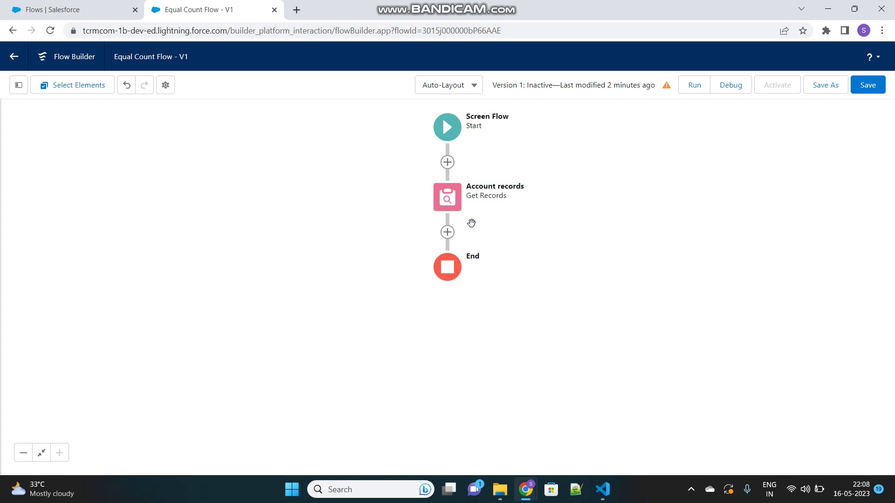
- Start a new Variable resource from the Toolbox instead of adding an element
{"action": "left_click", "coordinate": [446, 233]}
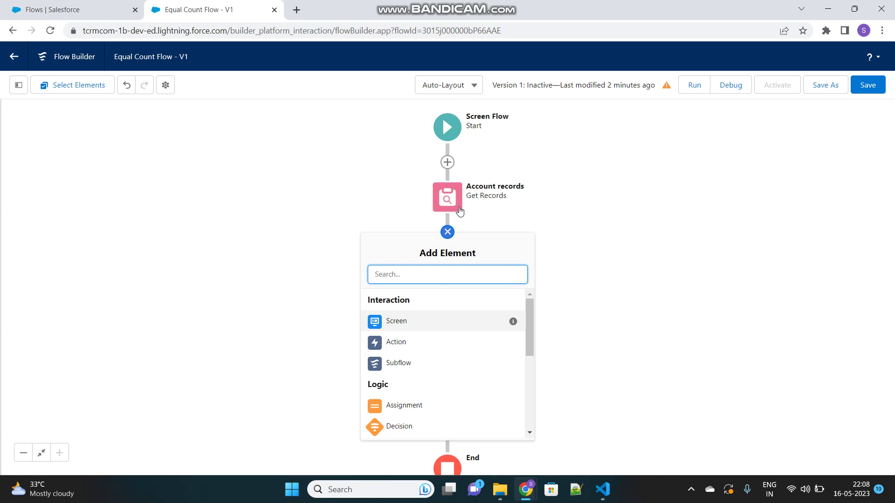
{"action": "left_click", "coordinate": [447, 232]}
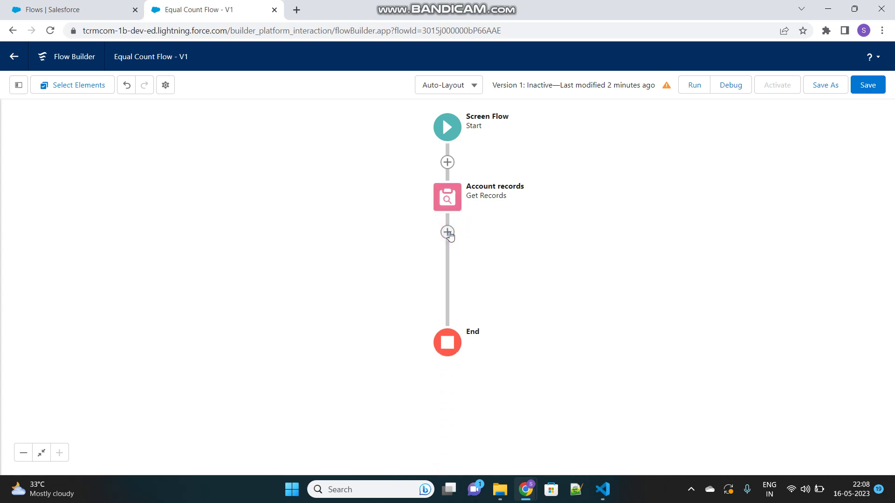
{"action": "left_click", "coordinate": [18, 86]}
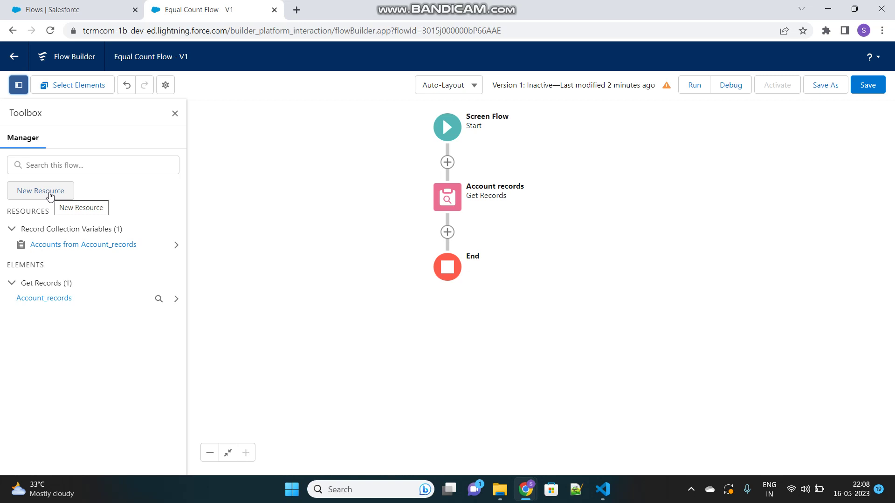
{"action": "left_click", "coordinate": [49, 192]}
{"action": "left_click", "coordinate": [316, 210]}
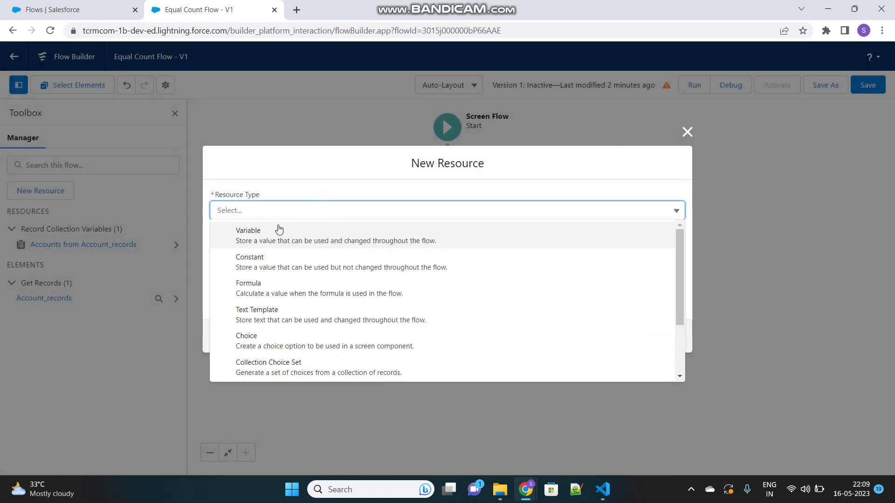
{"action": "left_click", "coordinate": [279, 229]}
- Name the variable listSize, Number data type with 0 decimal places, and create it
{"action": "left_click", "coordinate": [257, 232]}
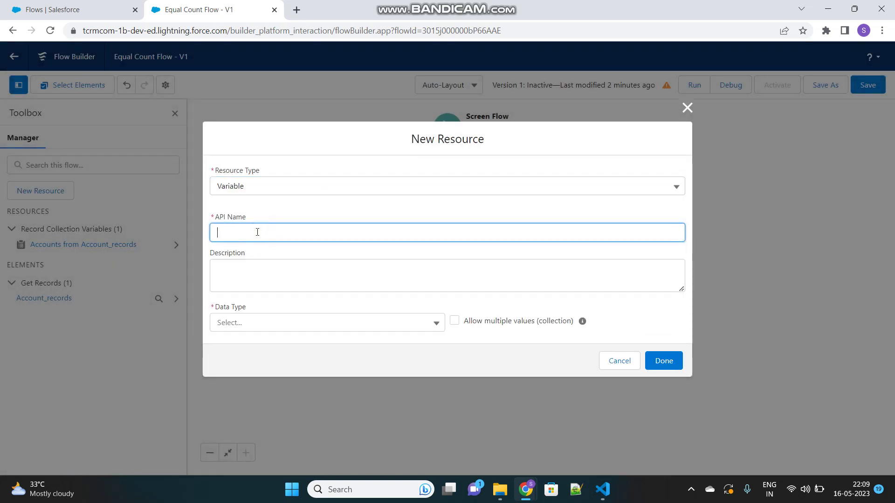
{"action": "type", "text": "listSize"}
{"action": "left_click", "coordinate": [255, 318]}
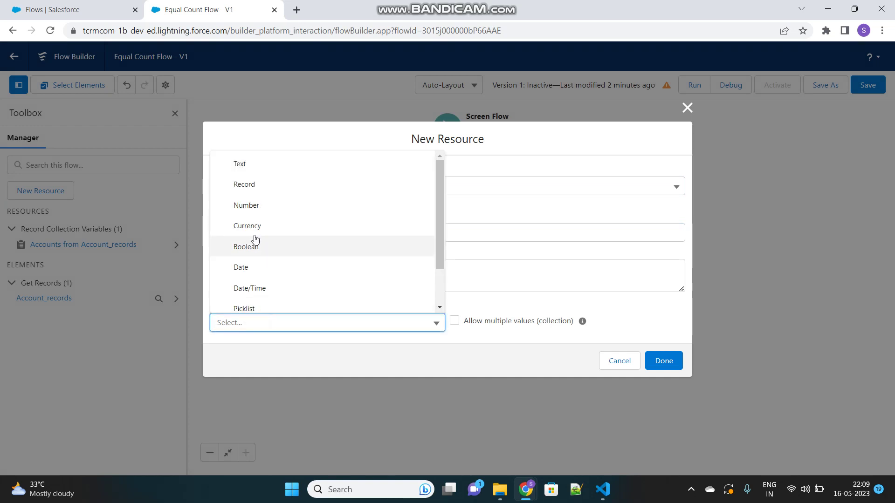
{"action": "left_click", "coordinate": [259, 204]}
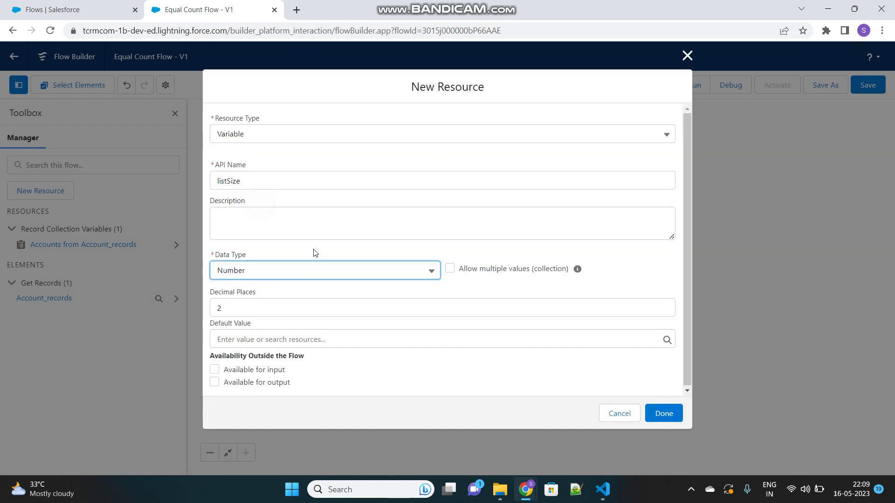
{"action": "double_click", "coordinate": [220, 308]}
{"action": "type", "text": "0"}
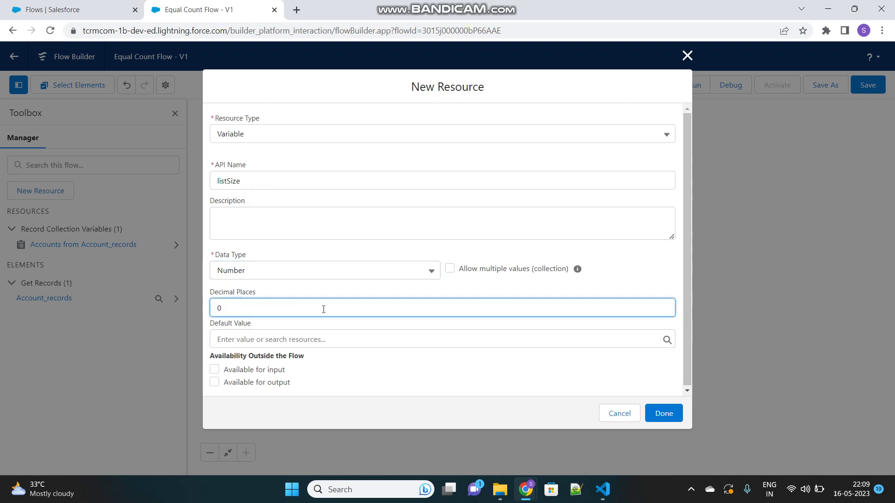
{"action": "left_click", "coordinate": [666, 414]}
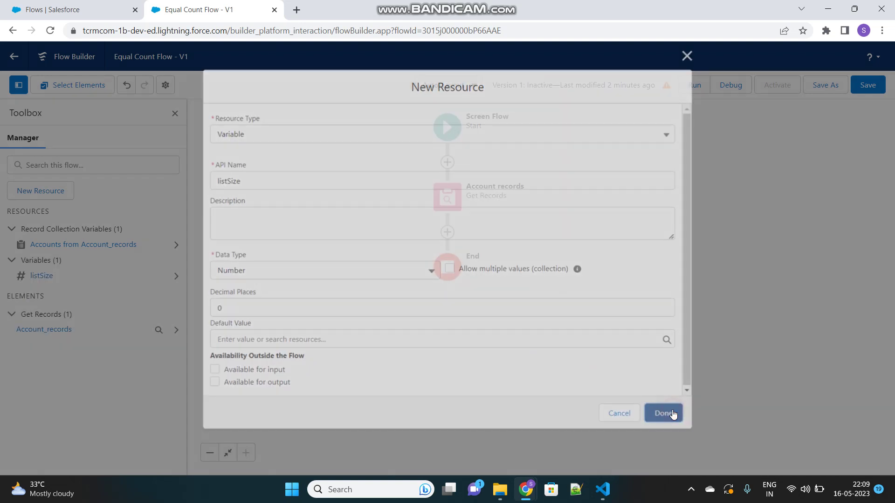
- Add an Assignment labelled 'Assign List Size' after Account records, targeting listSize
{"action": "left_click", "coordinate": [450, 230]}
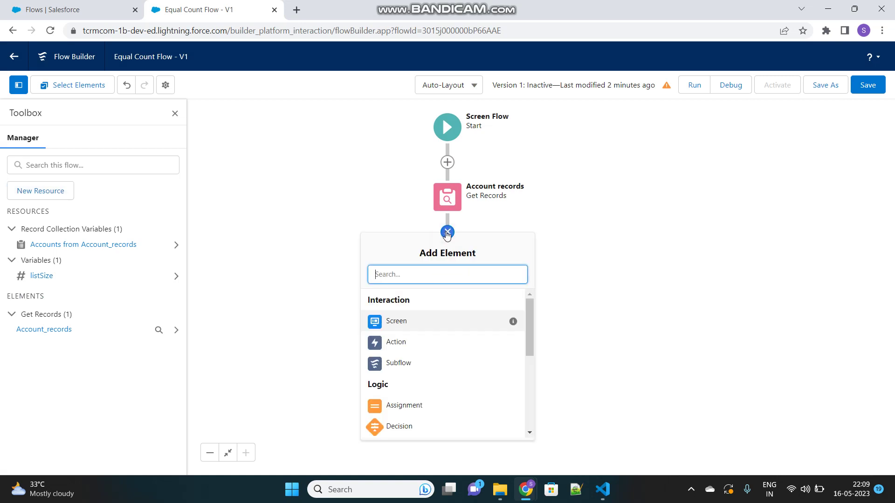
{"action": "scroll", "coordinate": [435, 351], "scroll_direction": "down", "scroll_amount": 1}
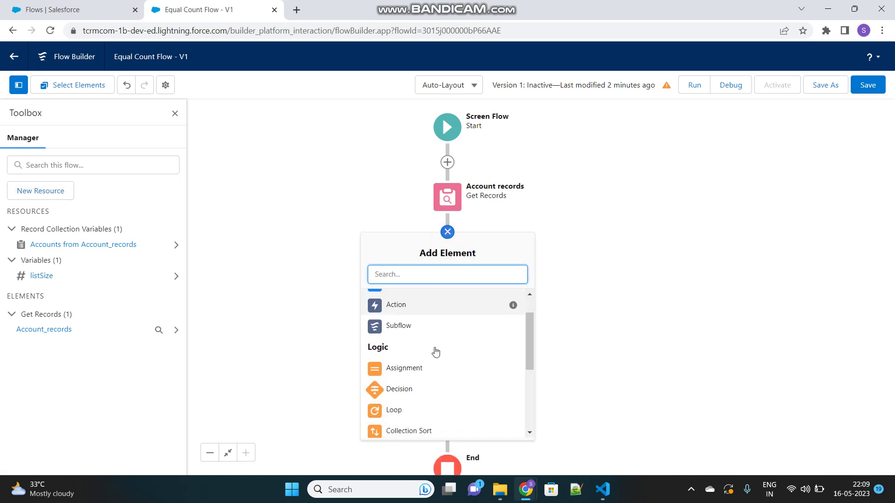
{"action": "left_click", "coordinate": [402, 370]}
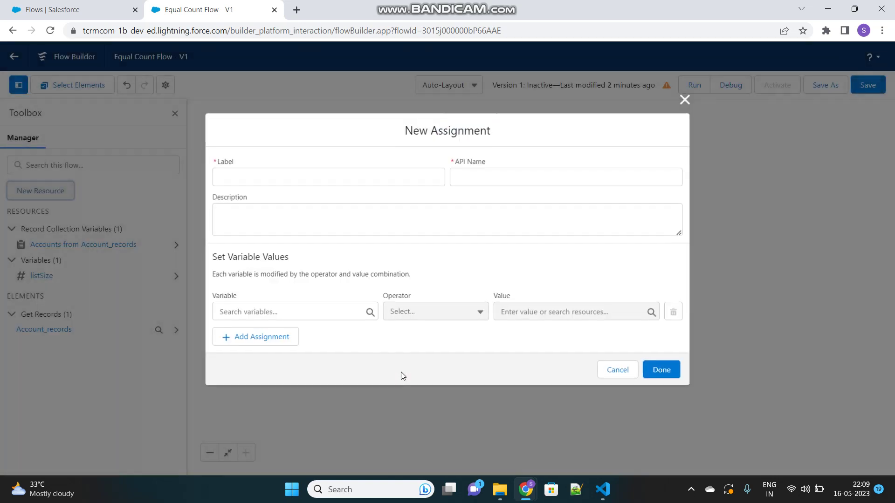
{"action": "type", "text": "Ass"}
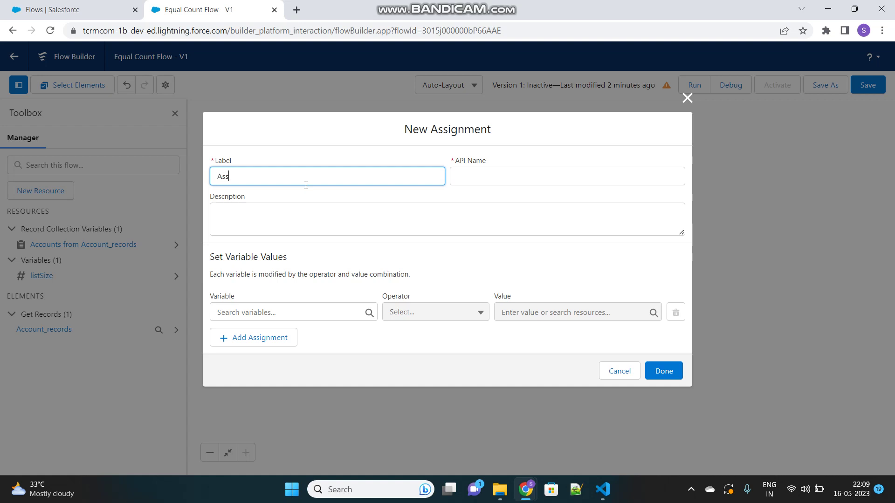
{"action": "type", "text": "ign List Size"}
{"action": "left_click", "coordinate": [249, 310]}
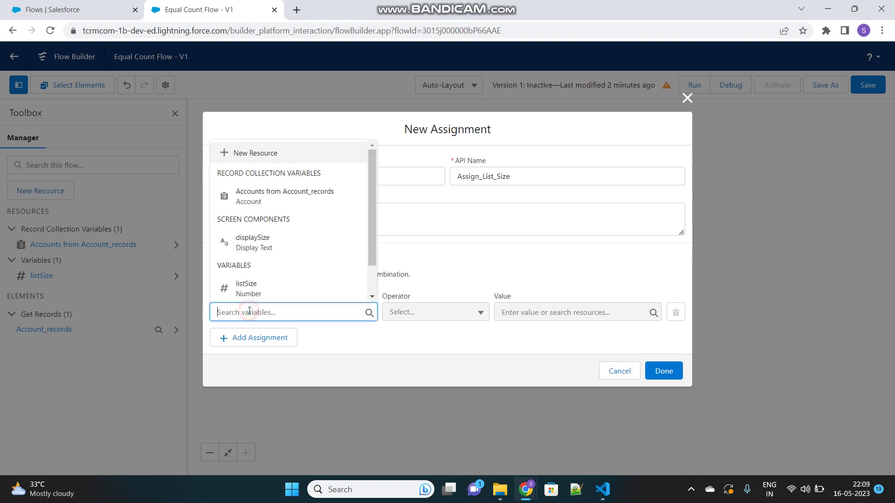
{"action": "left_click", "coordinate": [254, 288]}
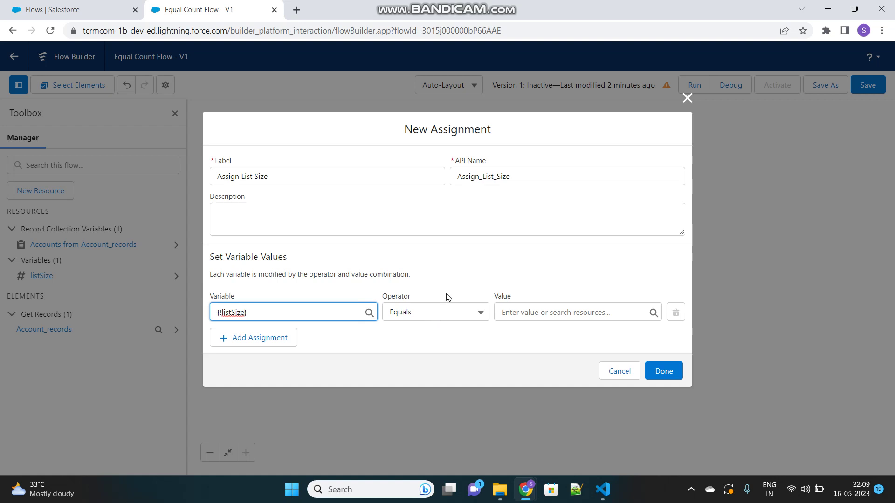
- Set the operator to Equals Count with value Accounts from Account_records, and save
{"action": "left_click", "coordinate": [435, 312]}
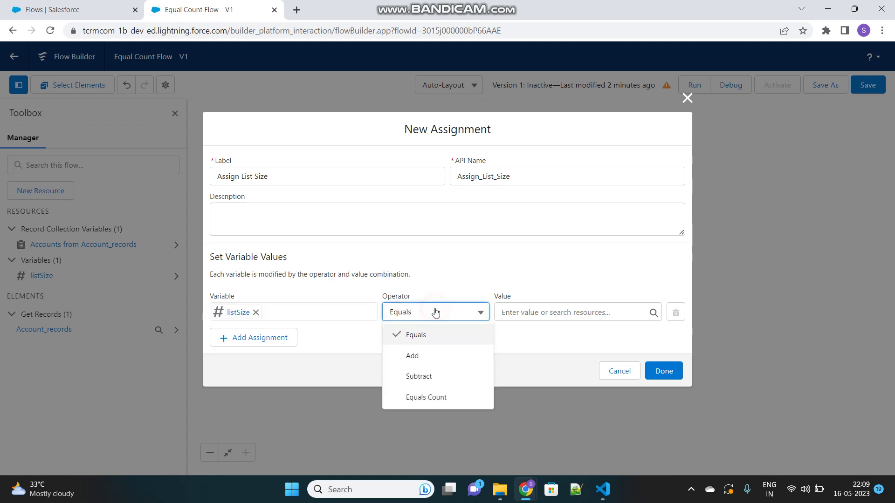
{"action": "left_click", "coordinate": [437, 398]}
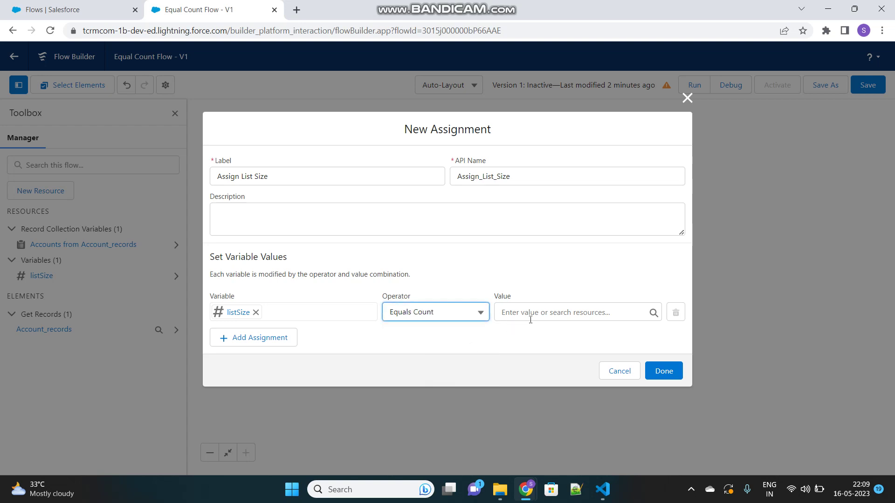
{"action": "left_click", "coordinate": [549, 310]}
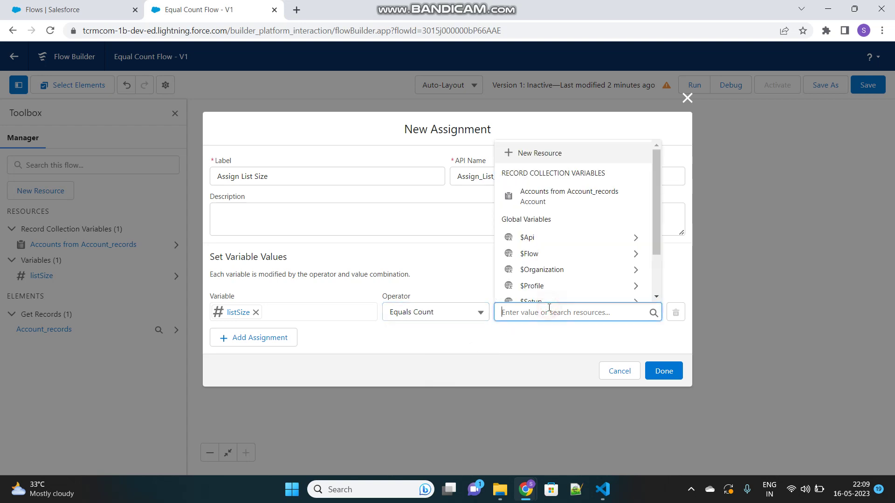
{"action": "left_click", "coordinate": [560, 202]}
{"action": "left_click", "coordinate": [507, 335]}
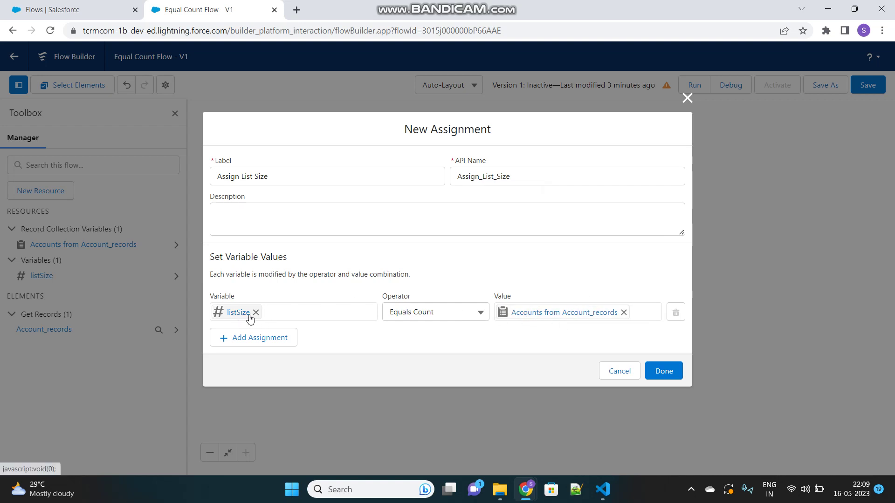
{"action": "left_click", "coordinate": [669, 377]}
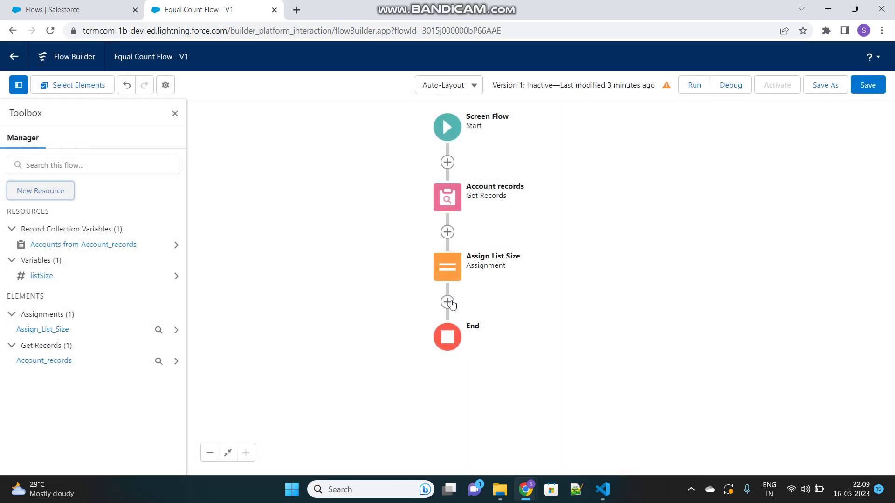
- Add a Screen element labelled 'Display Size' after the assignment
{"action": "left_click", "coordinate": [448, 303]}
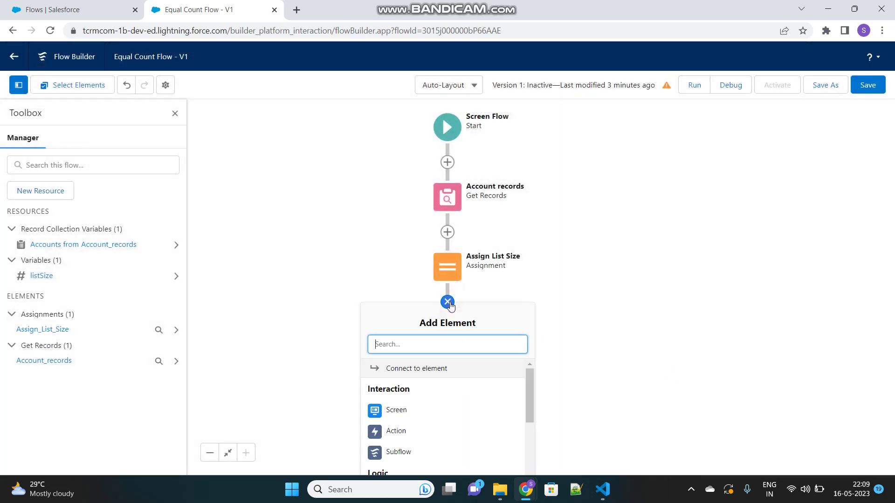
{"action": "left_click", "coordinate": [396, 411]}
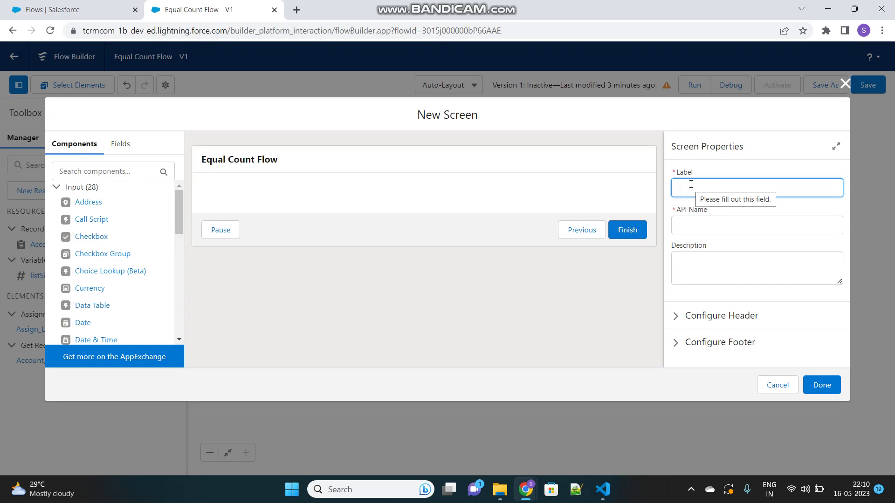
{"action": "type", "text": "Display"}
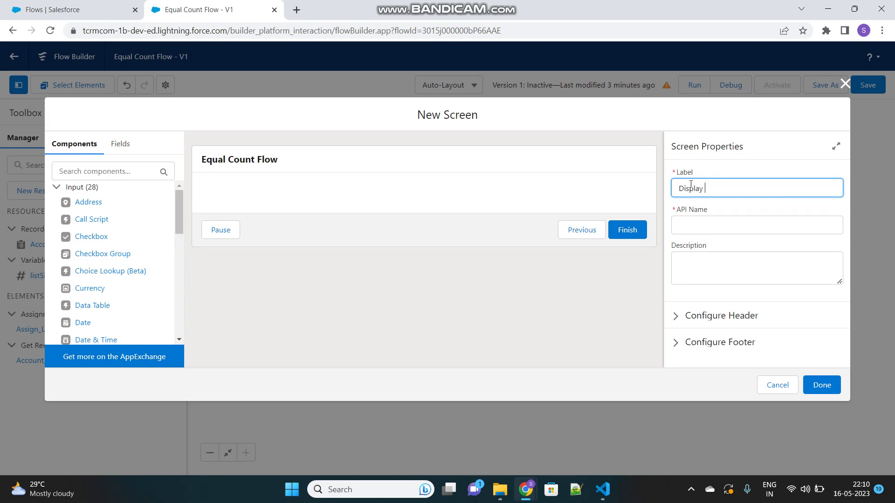
{"action": "type", "text": " Size"}
{"action": "left_click", "coordinate": [727, 236]}
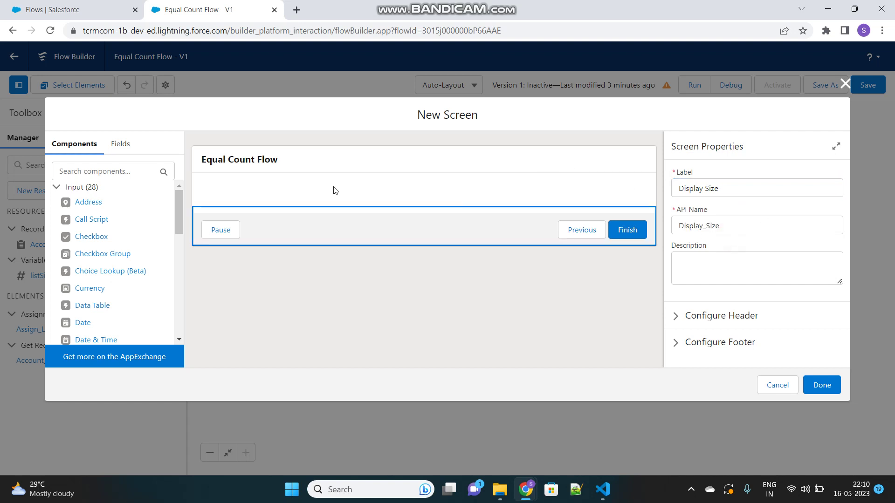
- Place a Display Text component named displaySize on the screen
{"action": "left_click", "coordinate": [122, 172]}
{"action": "type", "text": "displ"}
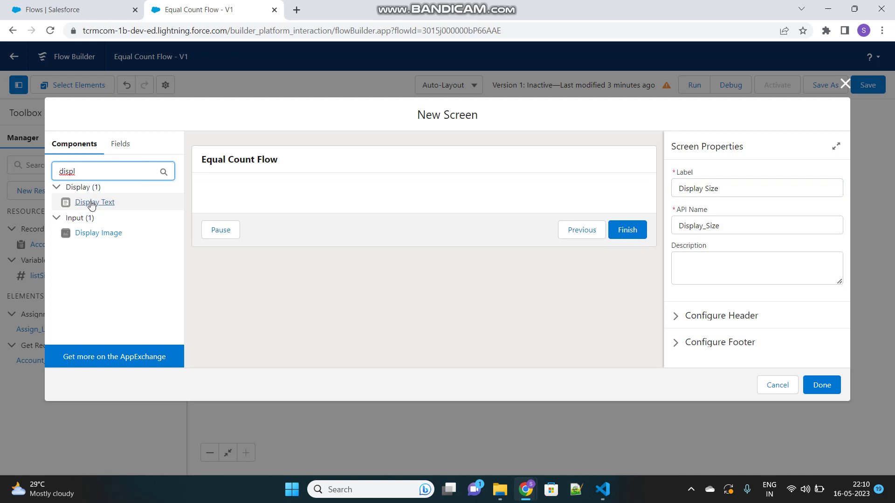
{"action": "left_click_drag", "start_coordinate": [91, 205], "coordinate": [275, 193]}
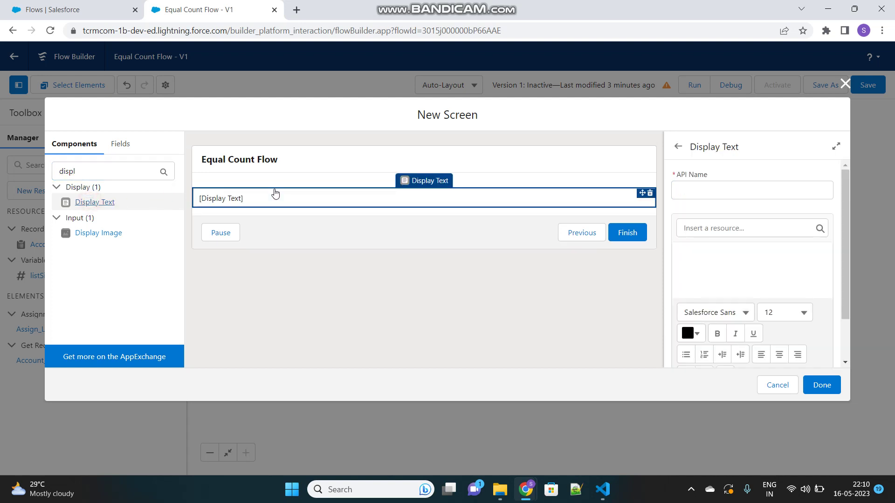
{"action": "left_click", "coordinate": [703, 183]}
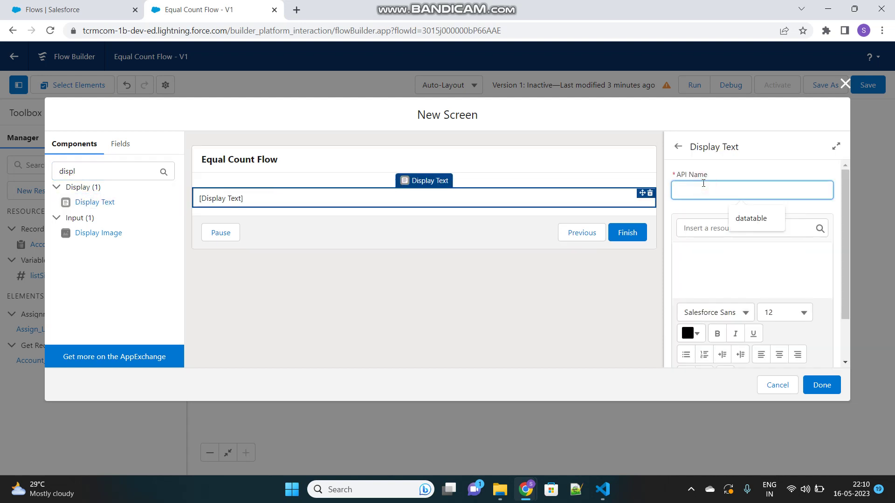
{"action": "type", "text": "displaySize"}
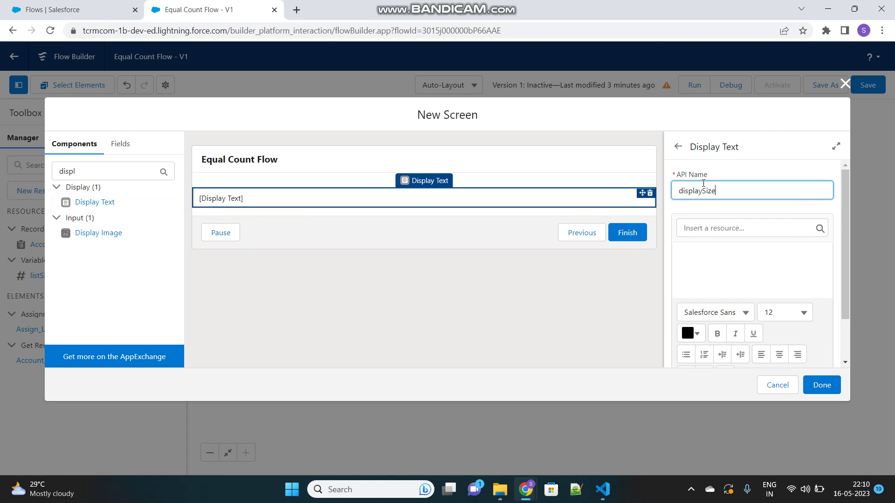
{"action": "left_click", "coordinate": [733, 210]}
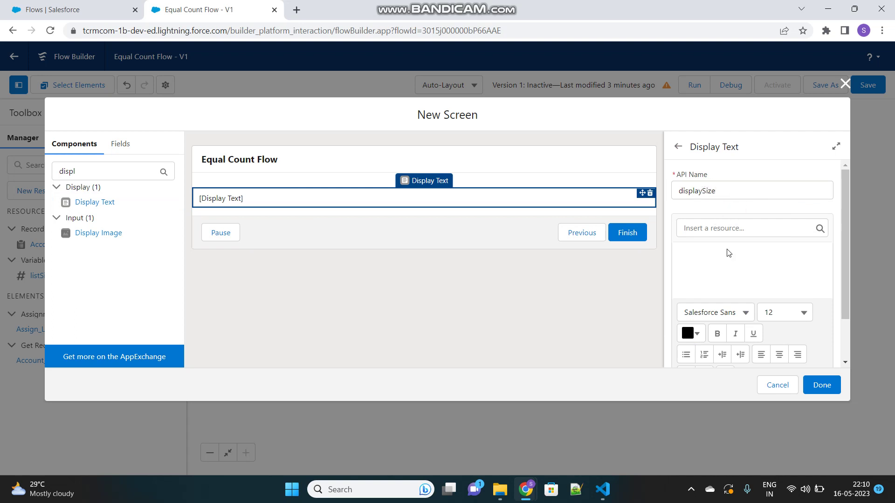
- Make the display text read 'Size of List: {!listSize}' and save the screen
{"action": "left_click", "coordinate": [707, 255]}
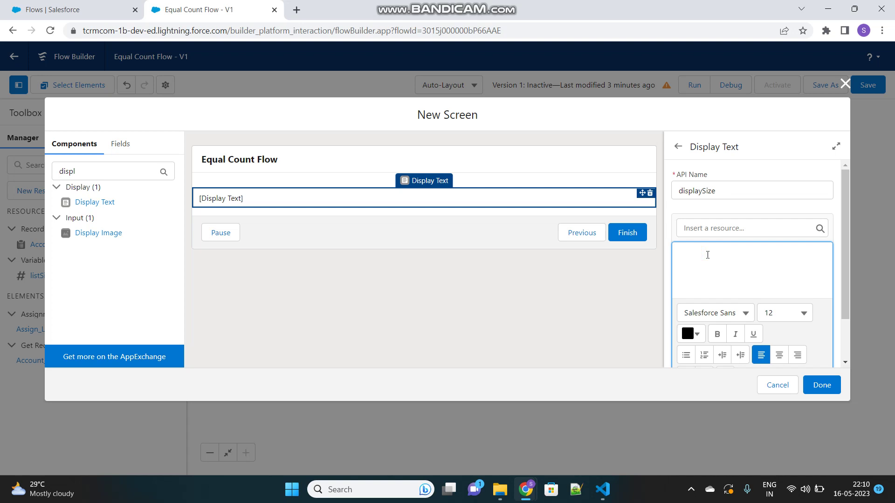
{"action": "type", "text": "L"}
{"action": "key", "text": "BackSpace"}
{"action": "type", "text": "Size of List:"}
{"action": "left_click", "coordinate": [742, 227]}
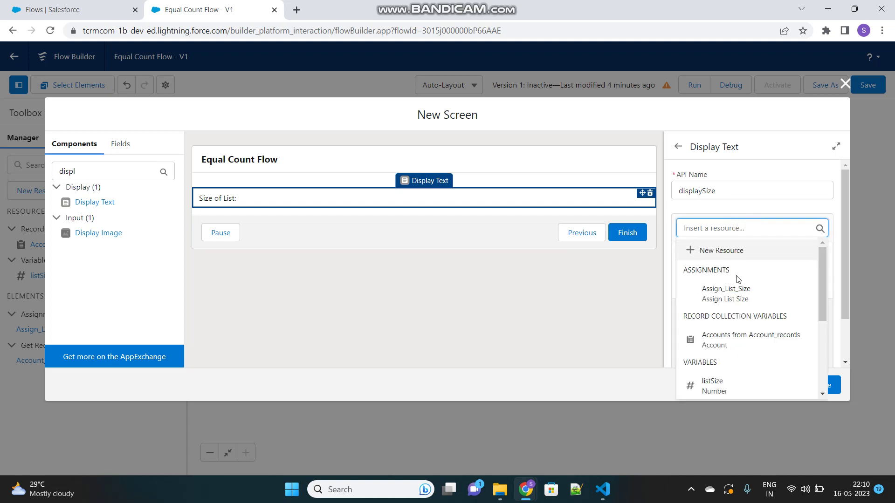
{"action": "scroll", "coordinate": [731, 312], "scroll_direction": "down", "scroll_amount": 1}
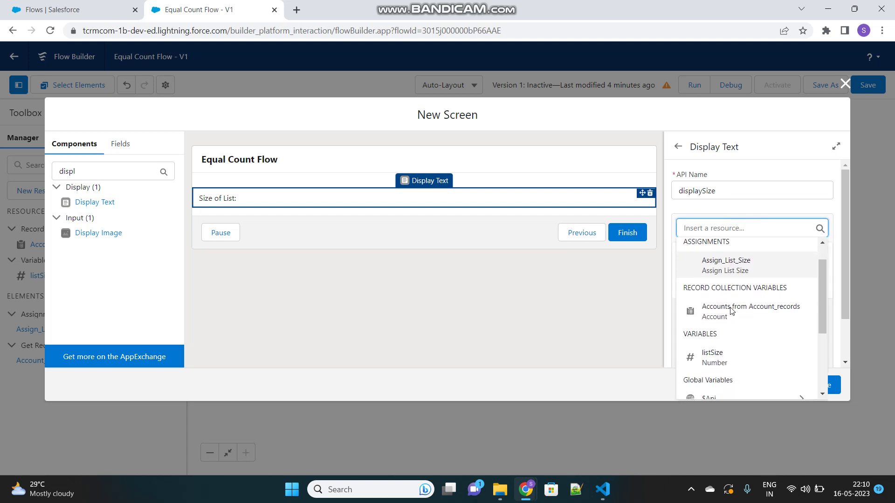
{"action": "left_click", "coordinate": [716, 357]}
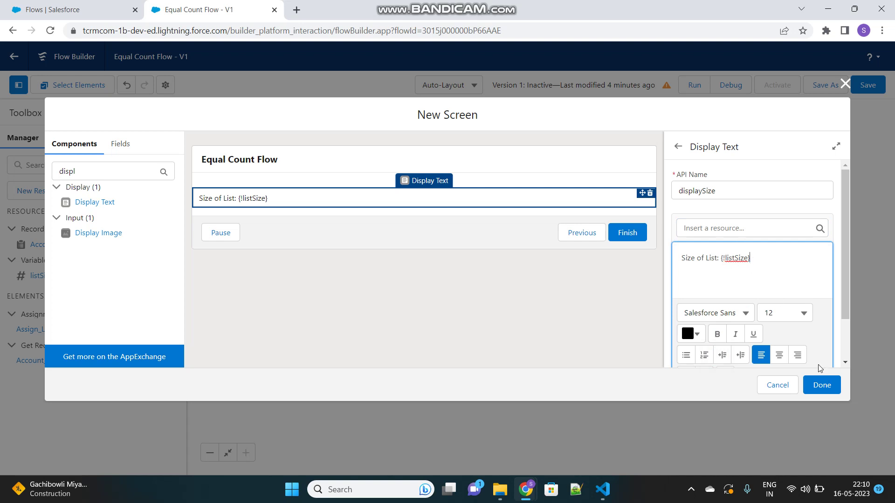
{"action": "left_click", "coordinate": [824, 390]}
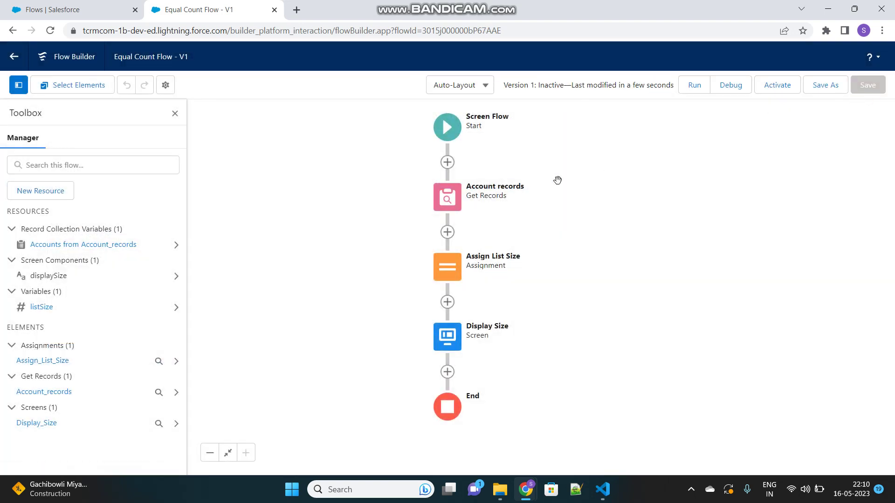
{"action": "key", "text": "alt+Tab"}
- Execute SELECT Id, Name FROM Account in Developer Console, confirming 1012 Account rows
{"action": "left_click", "coordinate": [582, 187]}
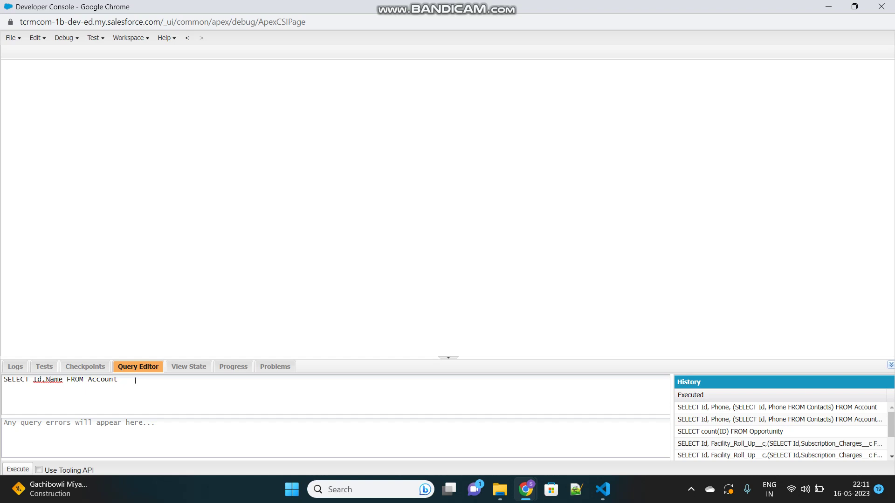
{"action": "left_click", "coordinate": [19, 470]}
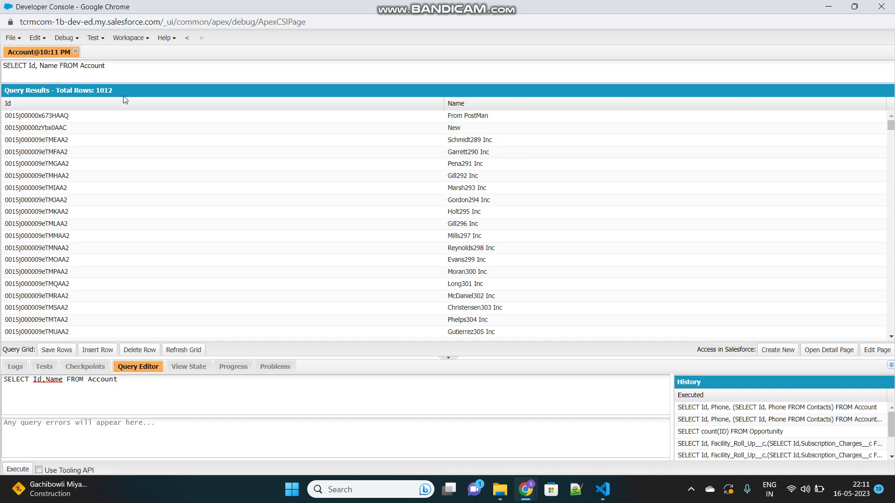
{"action": "key", "text": "alt+Tab"}
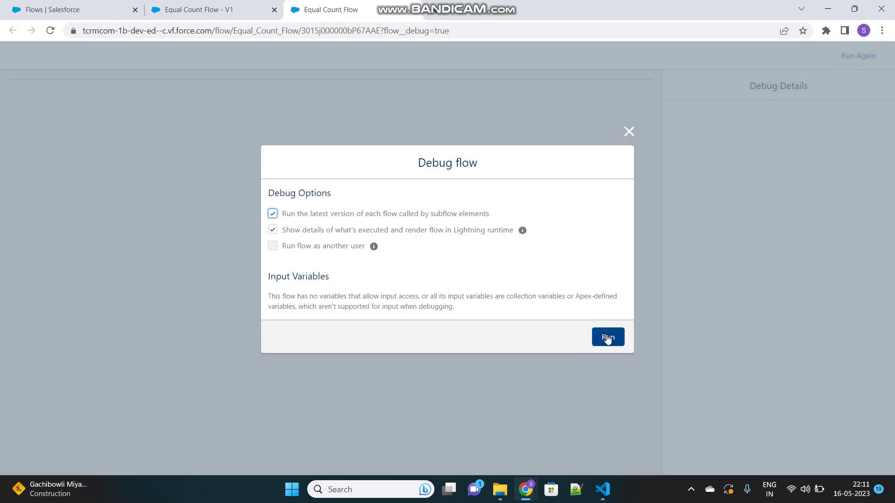
- Run the flow in debug and check the screen shows 'Size of List: 1,012'
{"action": "left_click", "coordinate": [608, 337]}
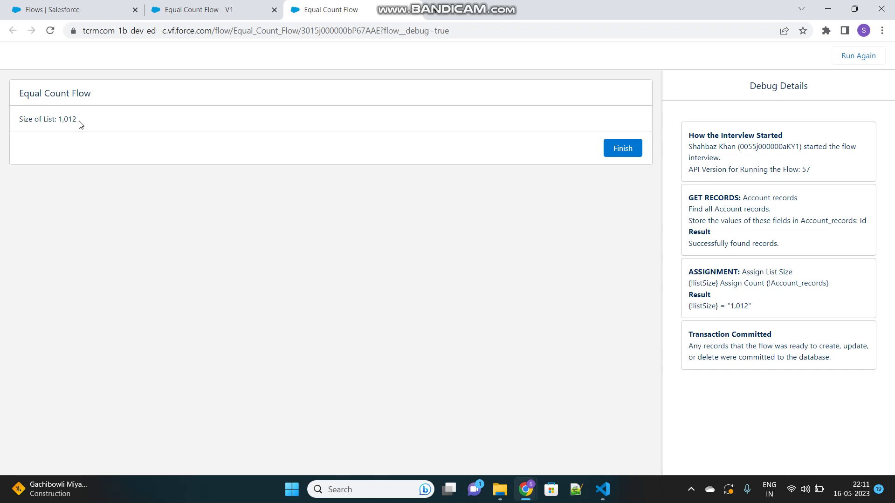
{"action": "left_click_drag", "start_coordinate": [57, 119], "coordinate": [92, 120]}
{"action": "left_click", "coordinate": [92, 120]}
- Inspect the Assign List Size Equals Count operator unchanged, then return to the debug results tab
{"action": "left_click", "coordinate": [212, 9]}
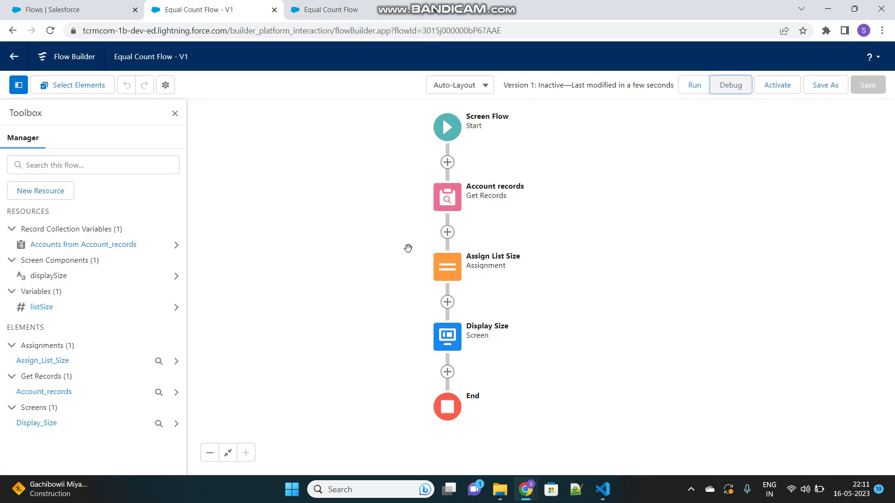
{"action": "double_click", "coordinate": [447, 269]}
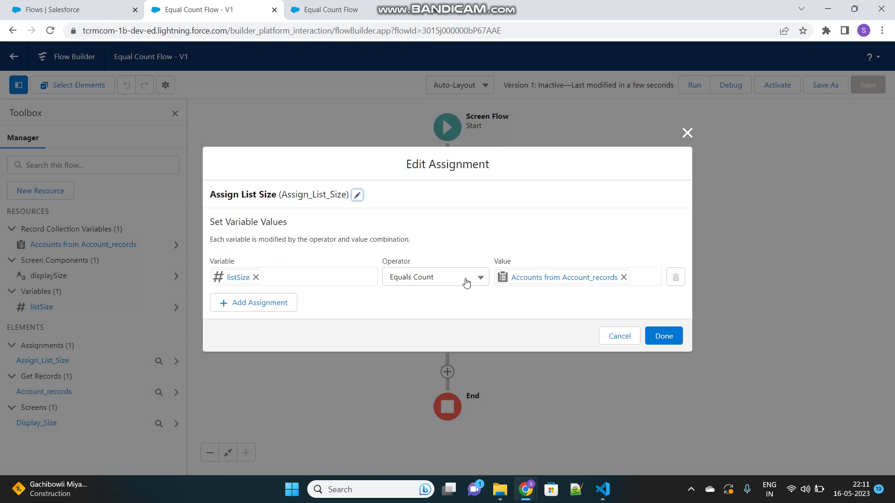
{"action": "left_click", "coordinate": [465, 280]}
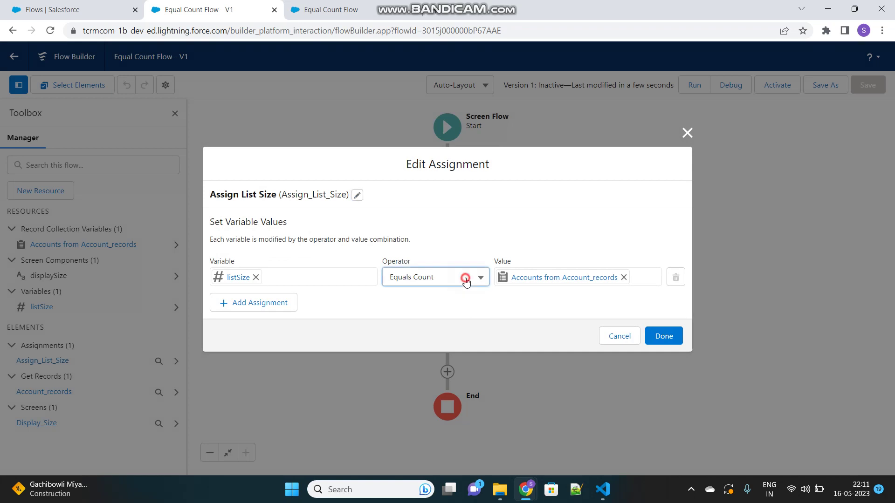
{"action": "left_click", "coordinate": [473, 252]}
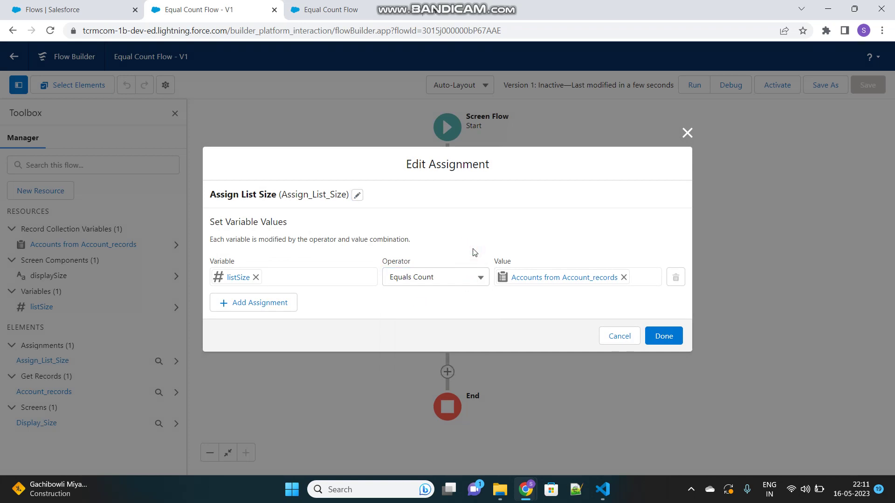
{"action": "left_click", "coordinate": [687, 133]}
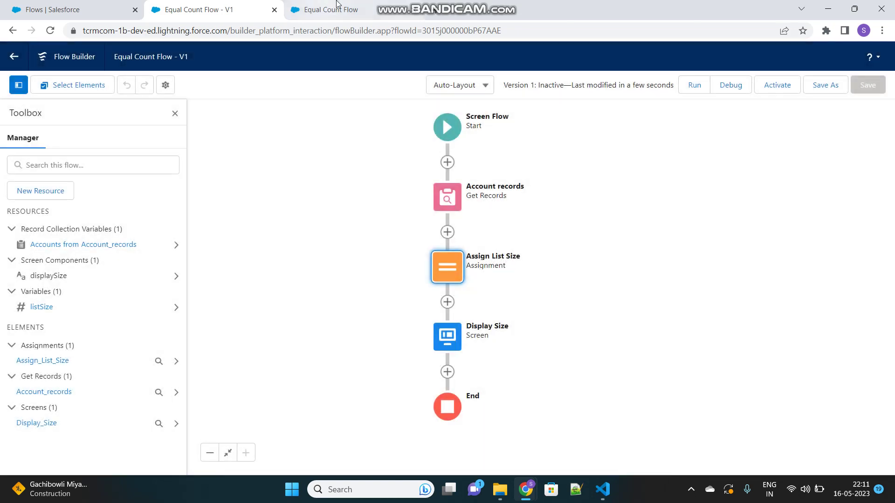
{"action": "left_click", "coordinate": [338, 7]}
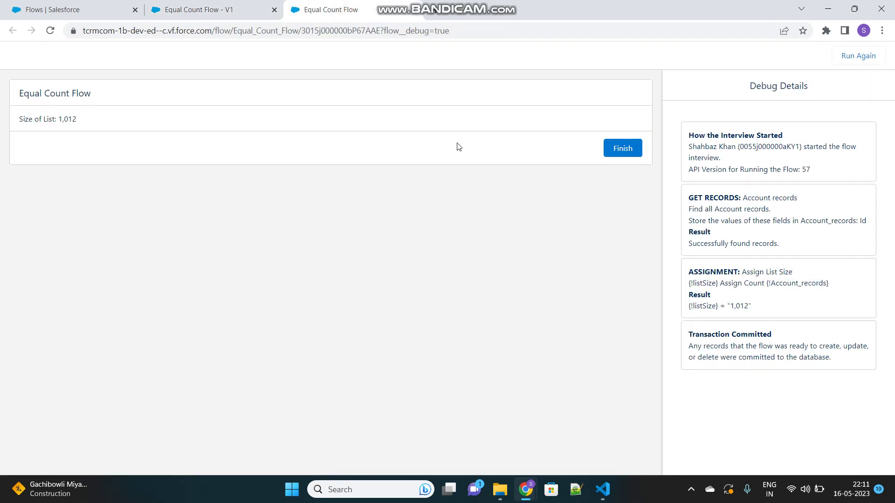
{"action": "mouse_move", "coordinate": [512, 6]}
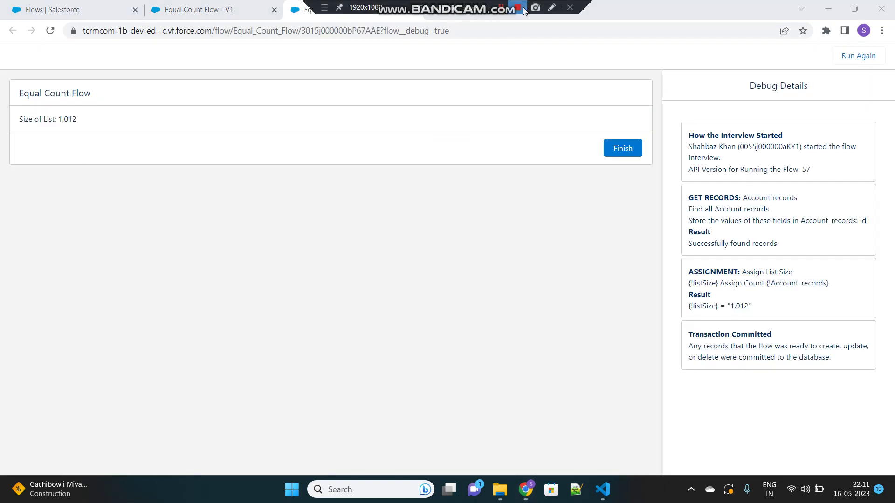